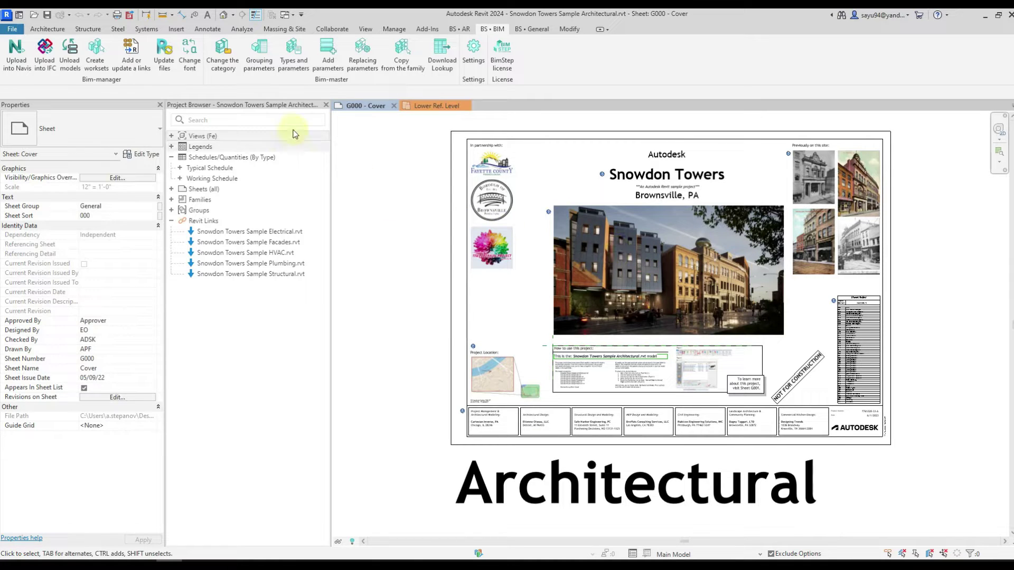
# Change the category of the project families AC_Bandstand Canopy and AC_Bandstand Canopy Rib Centerplane to Entourage and apply the replacement.
pyautogui.click(234, 73)
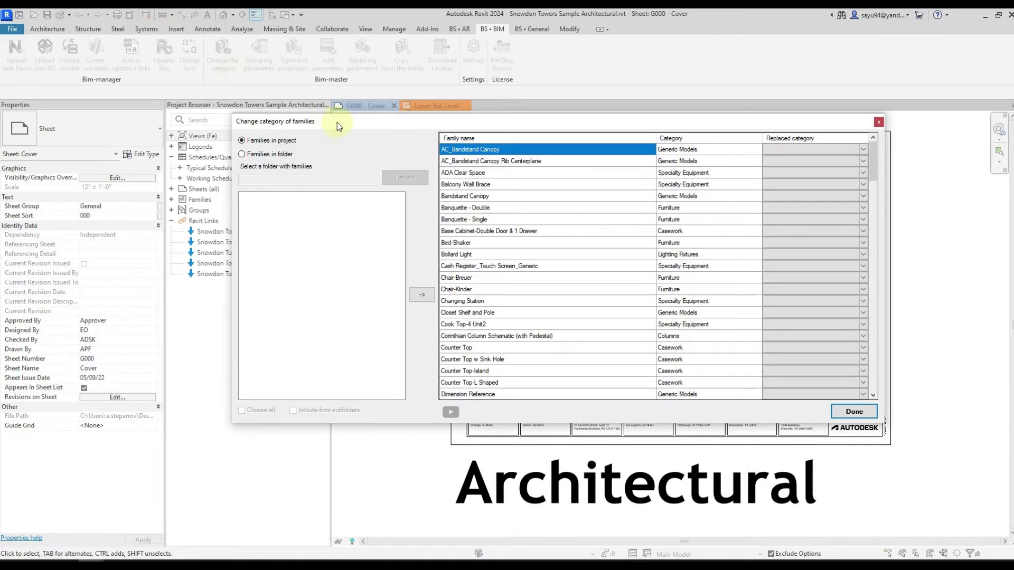
pyautogui.moveTo(337, 122); pyautogui.dragTo(289, 117)
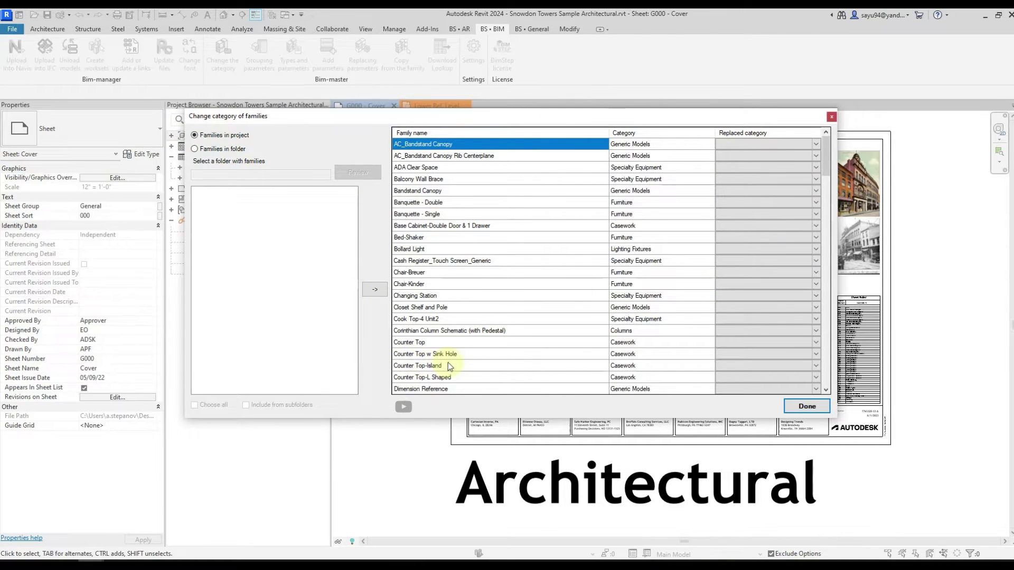
pyautogui.scroll(-5, 441, 259)
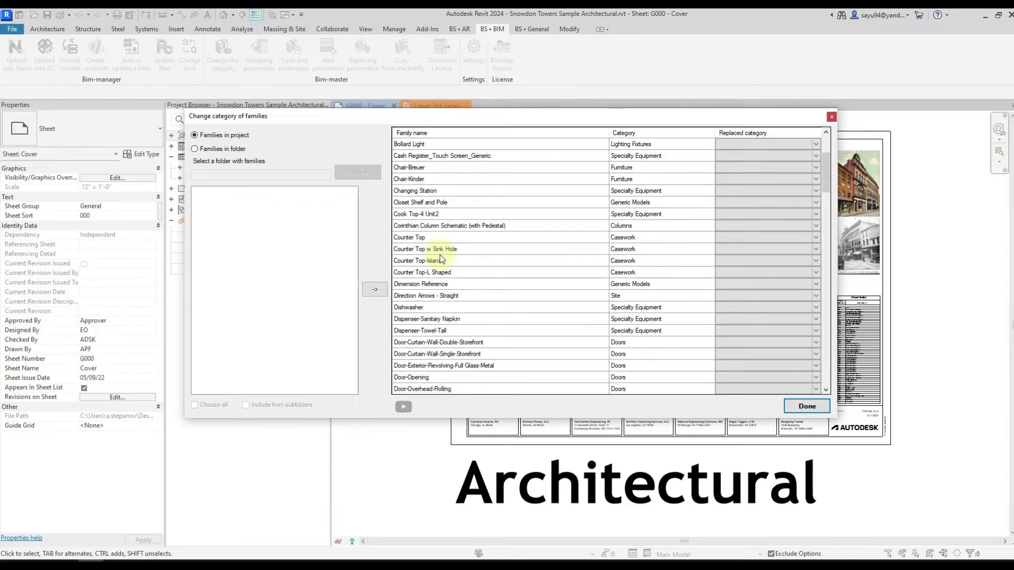
pyautogui.scroll(-15, 441, 259)
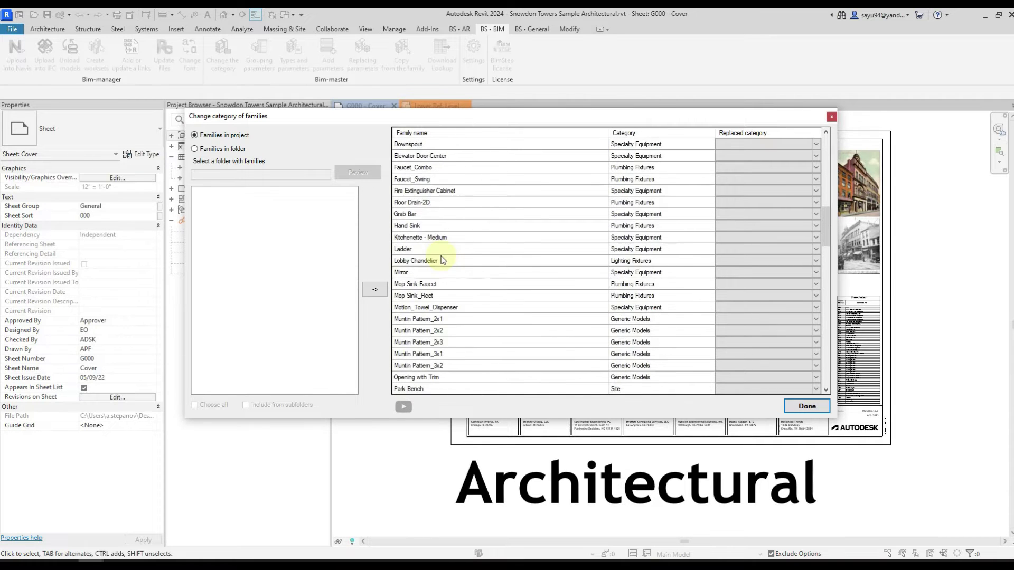
pyautogui.scroll(-2, 441, 259)
pyautogui.scroll(20, 438, 258)
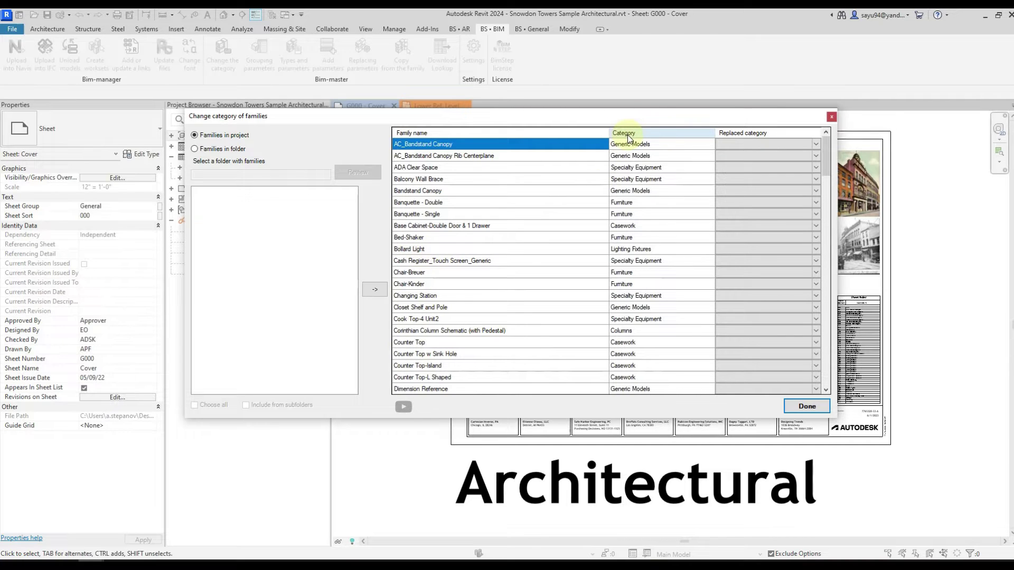
pyautogui.click(746, 141)
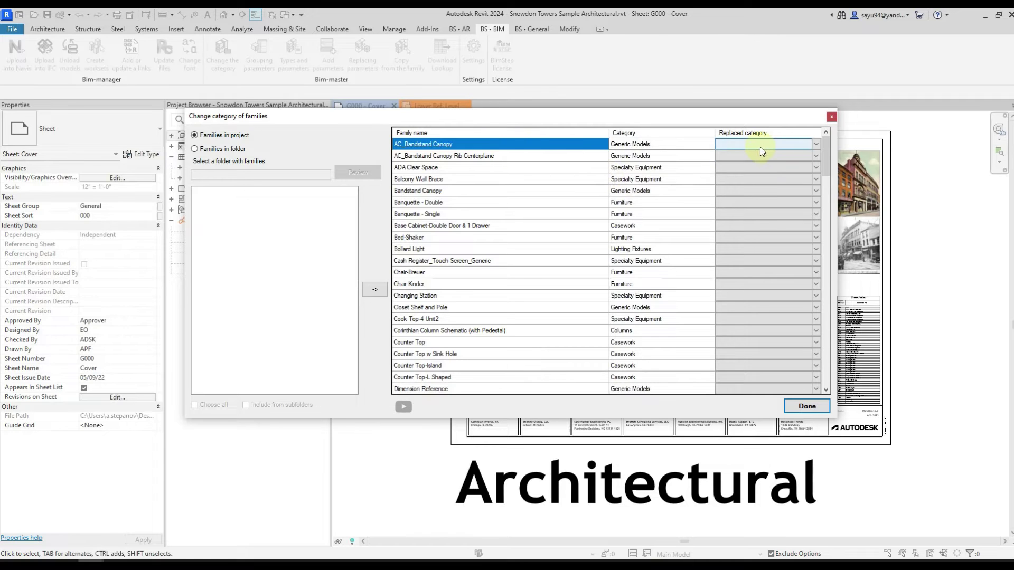
pyautogui.click(759, 146)
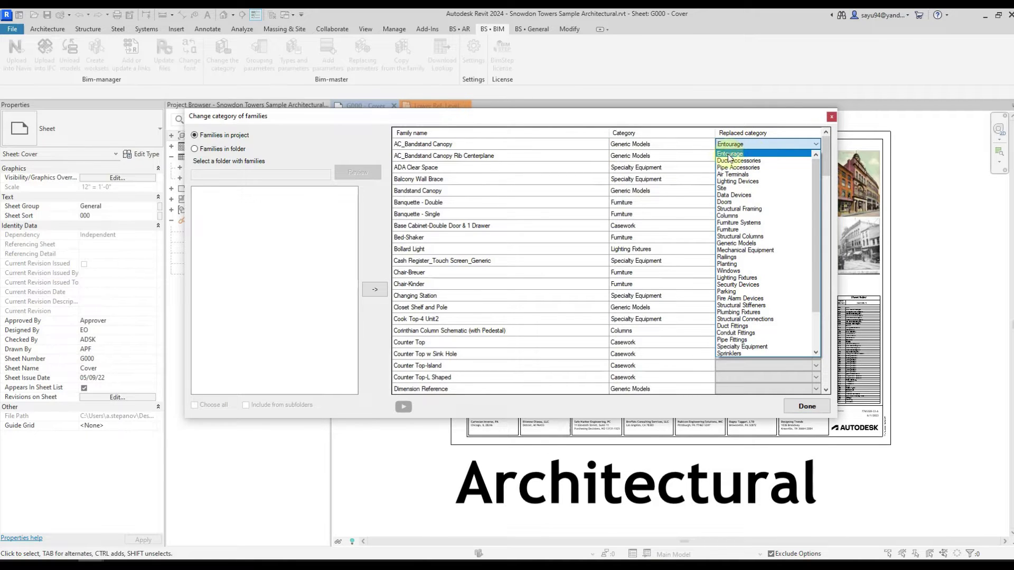
pyautogui.click(729, 154)
pyautogui.click(735, 156)
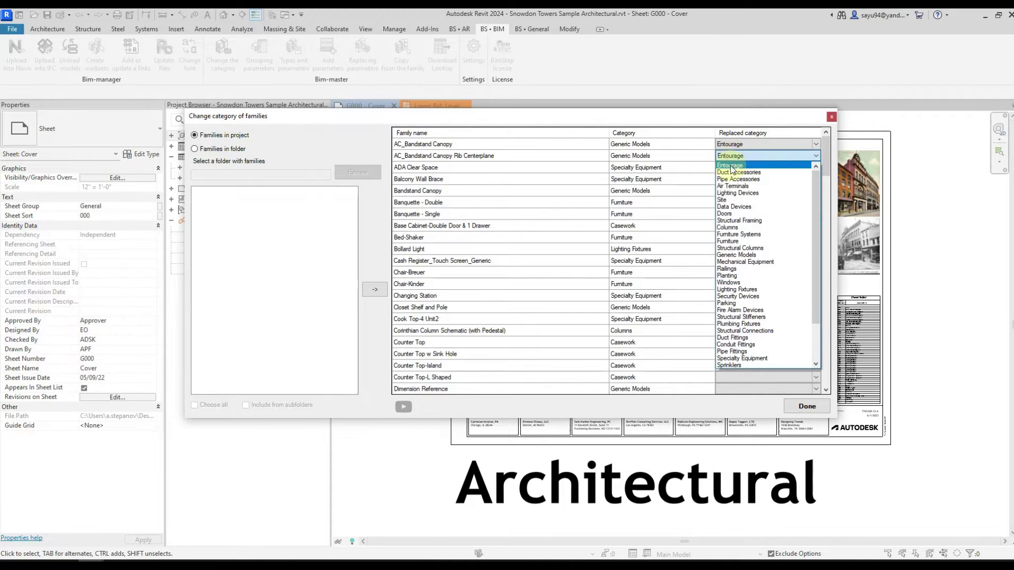
pyautogui.click(730, 165)
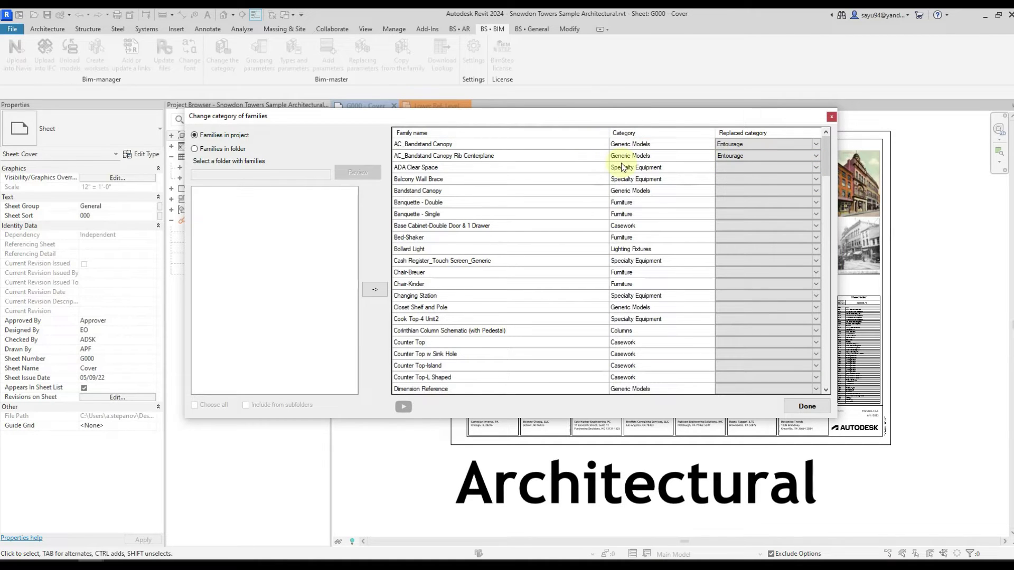
pyautogui.click(808, 407)
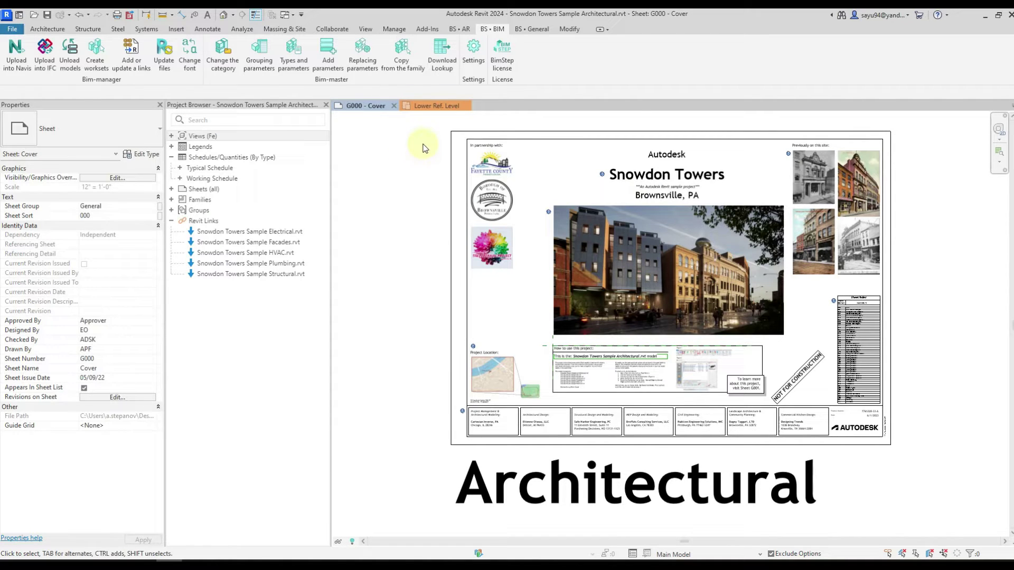
# Reopen the family category changer, switch it to families in a folder, and choose the Families folder on the Desktop.
pyautogui.click(222, 70)
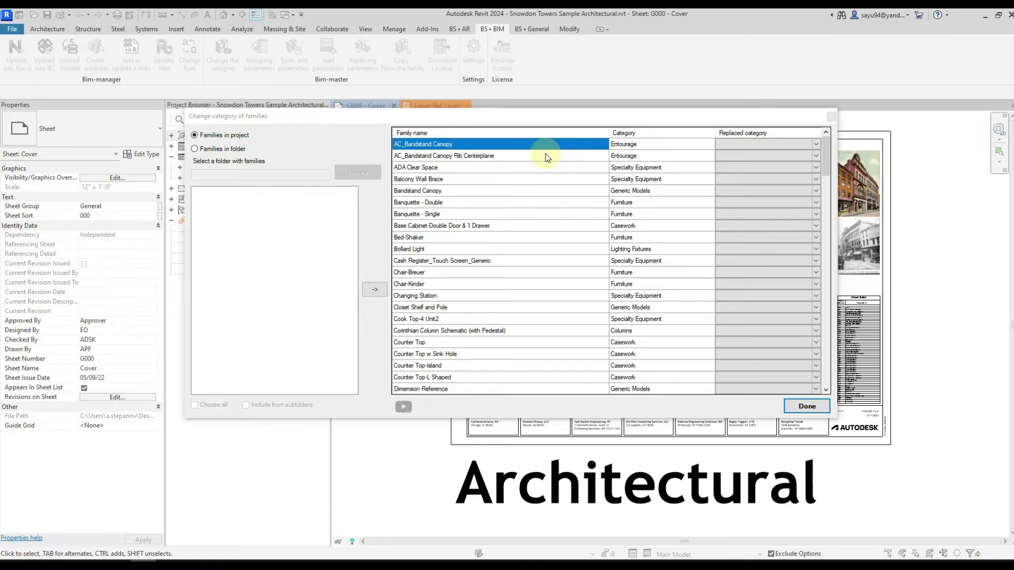
pyautogui.click(226, 152)
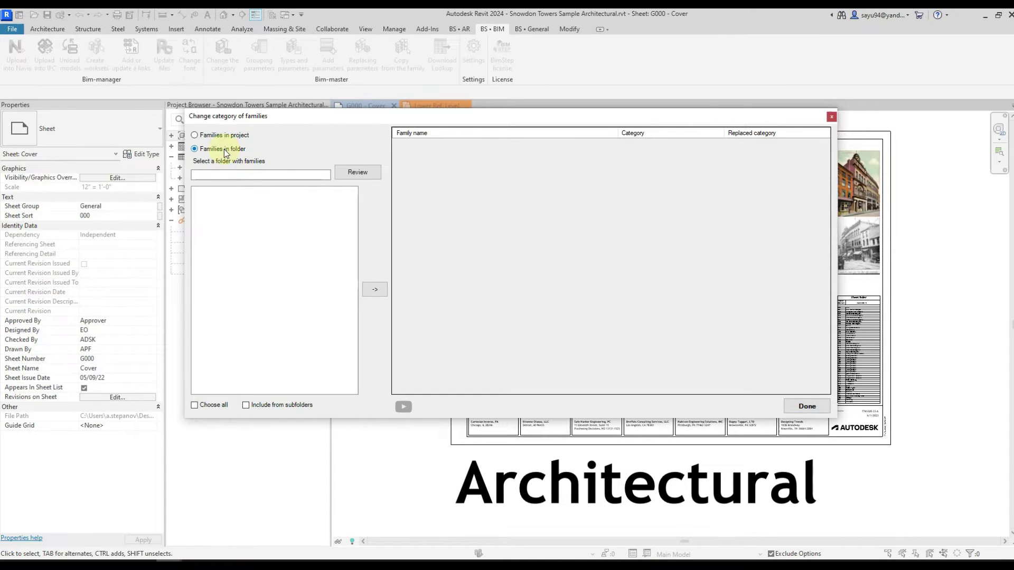
pyautogui.click(358, 172)
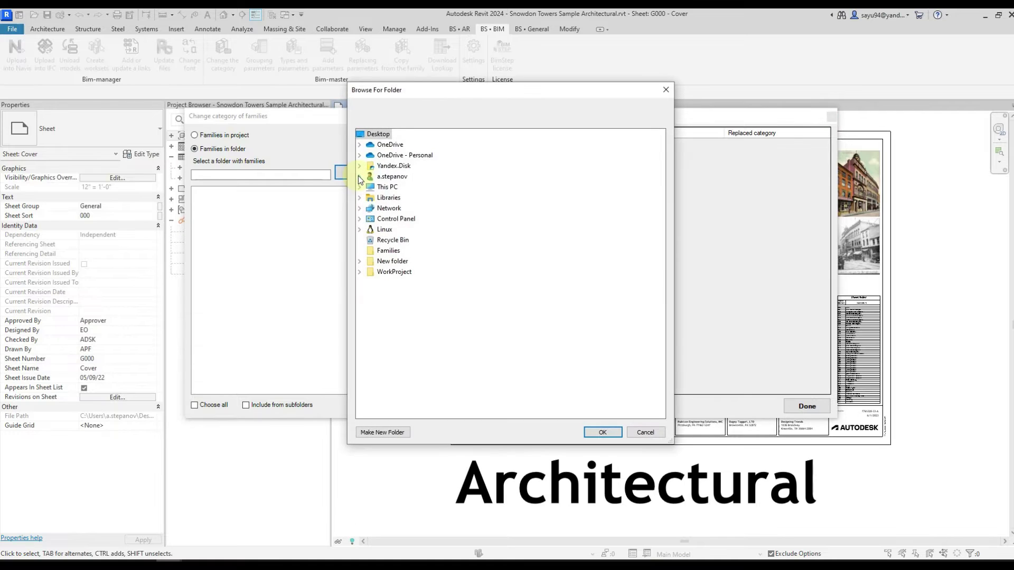
pyautogui.click(372, 252)
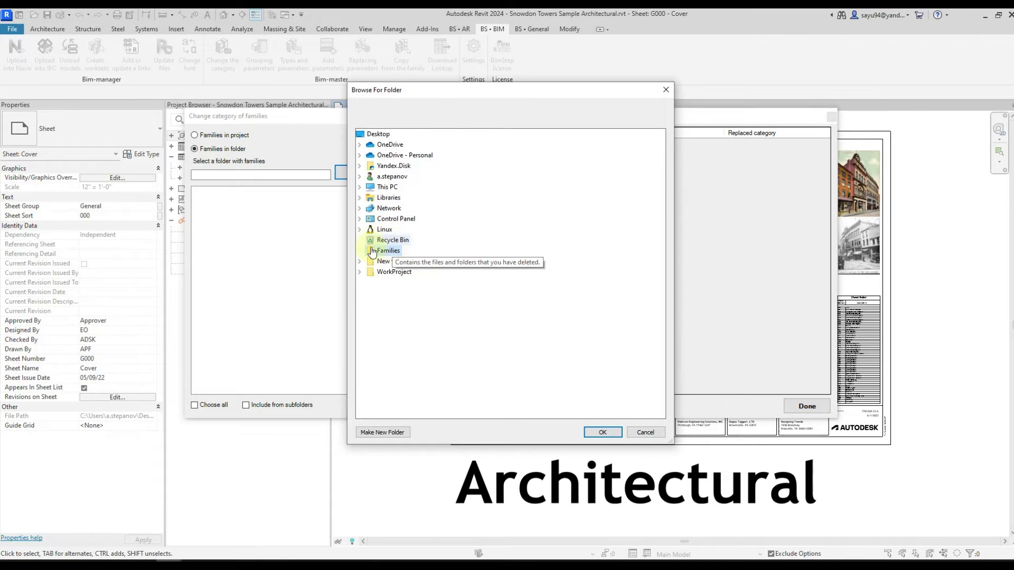
pyautogui.click(602, 432)
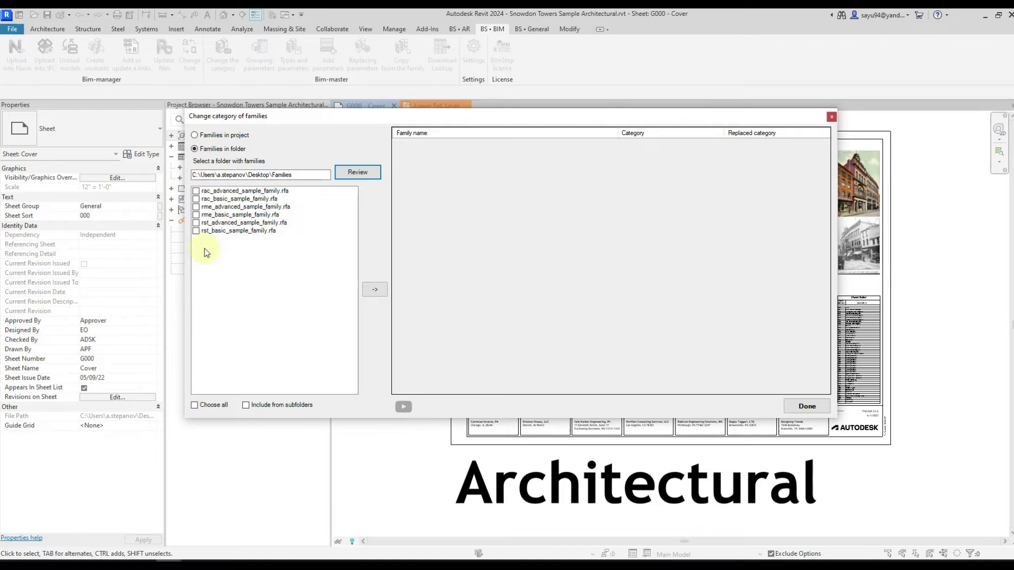
# Include subfolders, select rac_advanced_sample_family.rfa and then all other family files, and add them to the category replacement table.
pyautogui.click(279, 408)
pyautogui.click(196, 191)
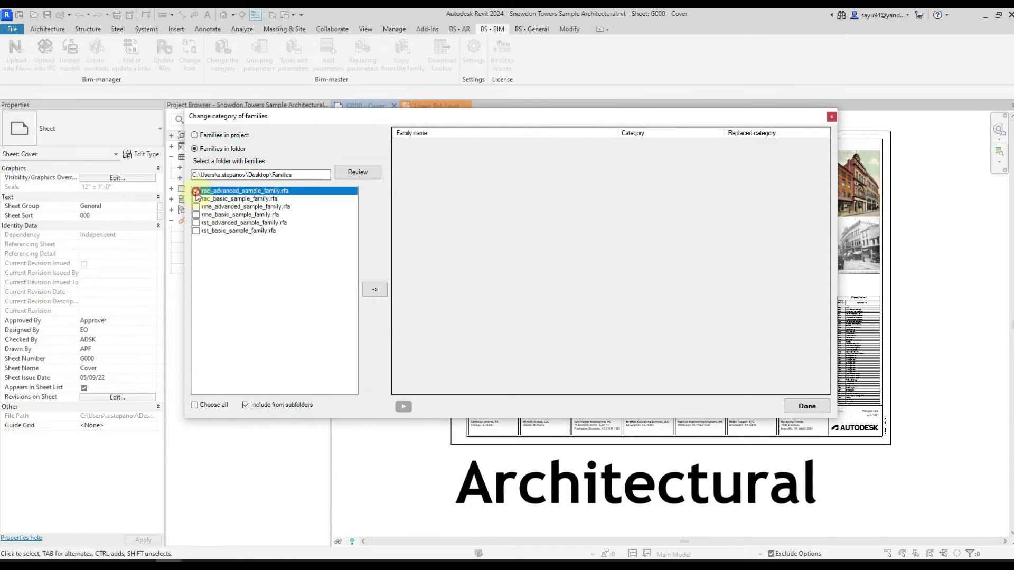
pyautogui.click(374, 290)
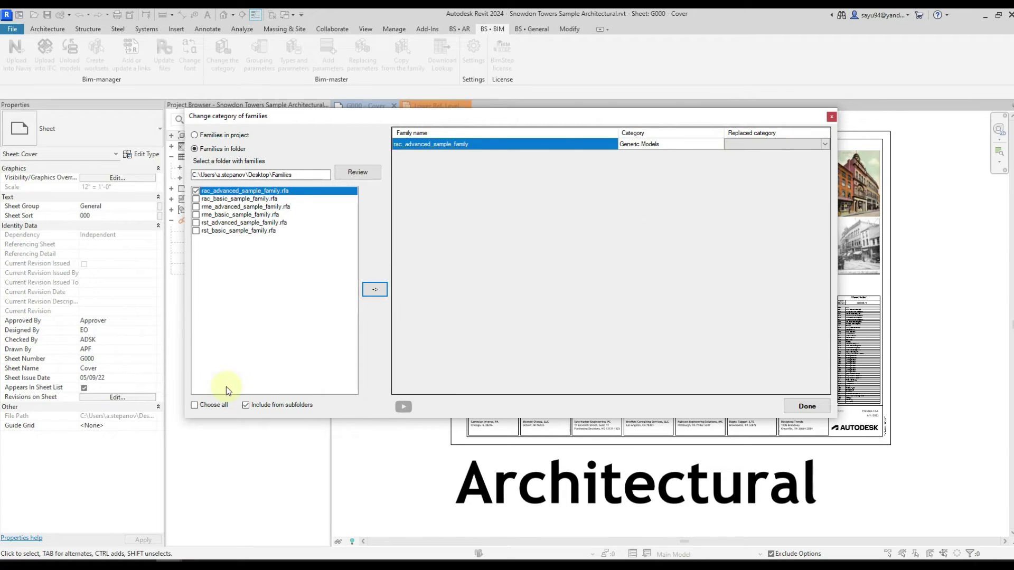
pyautogui.click(211, 405)
pyautogui.click(373, 291)
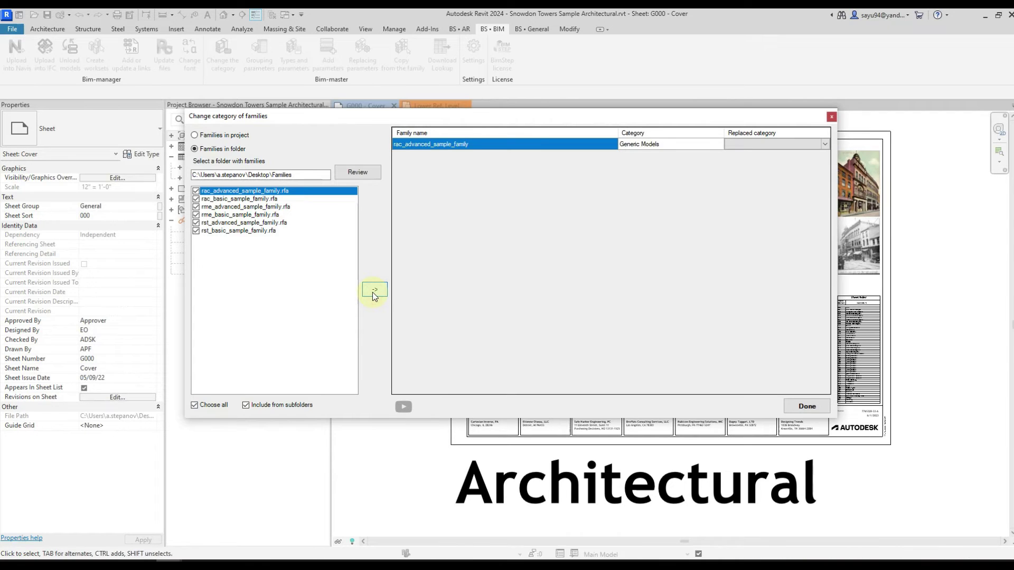
# Set the replaced category to Doors for all six rac, rme and rst sample families and apply the change.
pyautogui.click(741, 144)
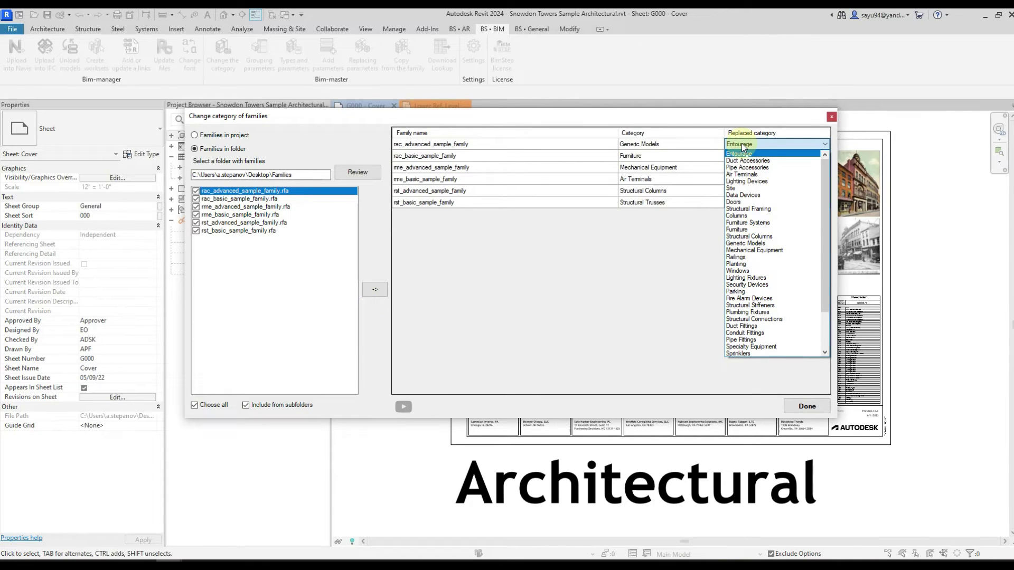
pyautogui.click(739, 201)
pyautogui.click(746, 159)
pyautogui.click(747, 158)
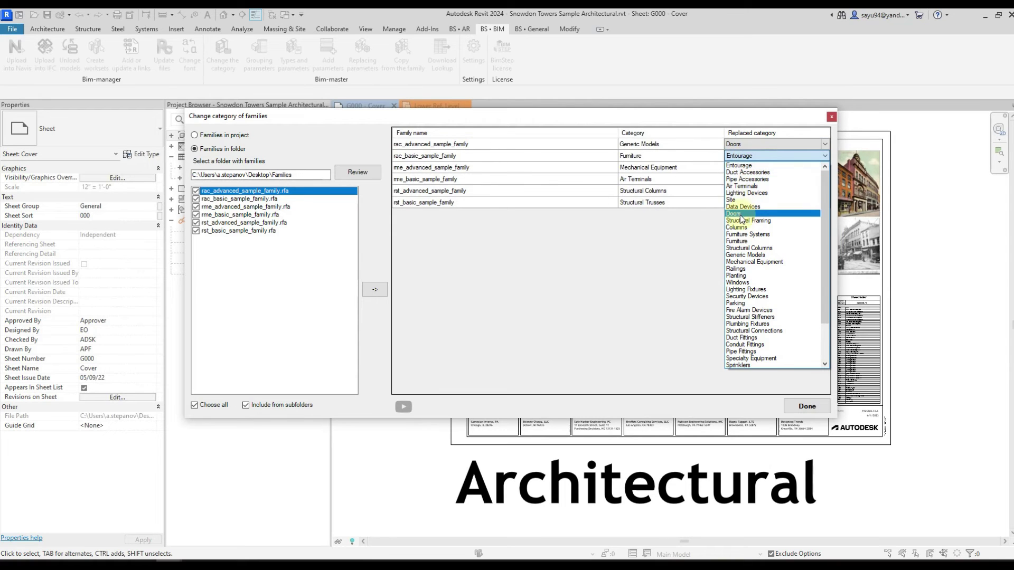
pyautogui.click(739, 214)
pyautogui.click(748, 178)
pyautogui.click(746, 171)
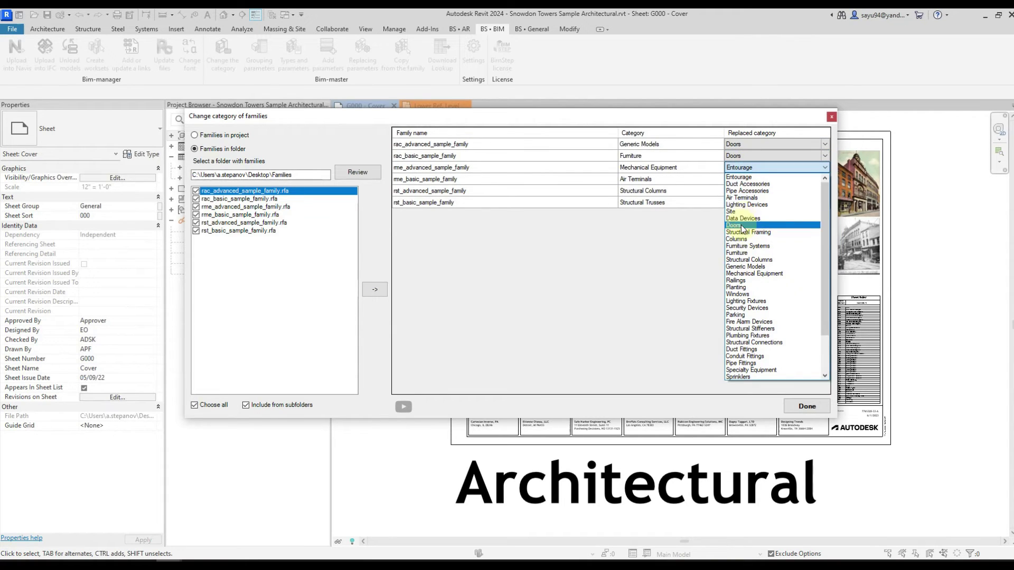
pyautogui.click(739, 226)
pyautogui.click(738, 181)
pyautogui.click(739, 239)
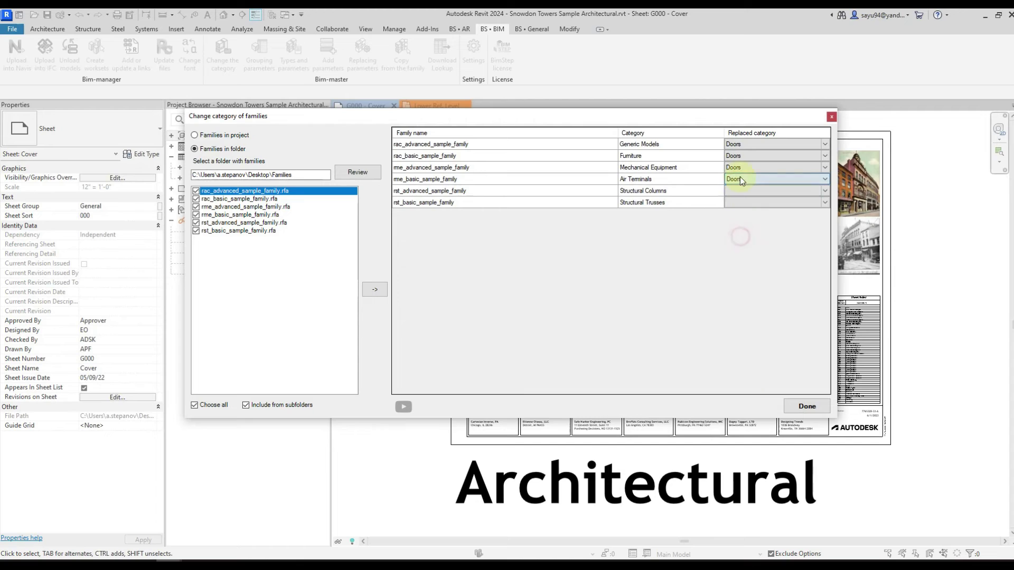
pyautogui.click(740, 191)
pyautogui.click(739, 248)
pyautogui.click(739, 202)
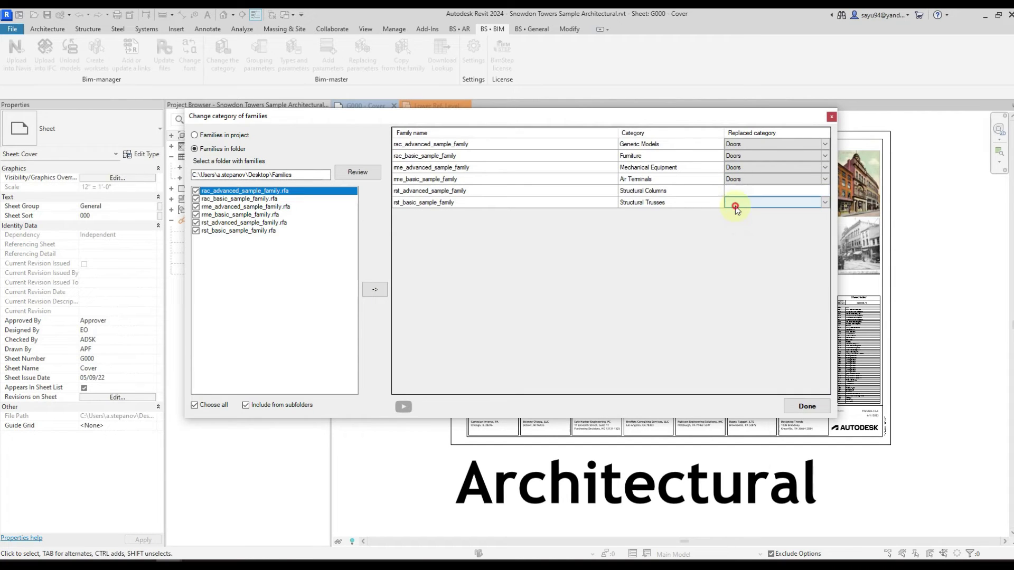
pyautogui.click(736, 260)
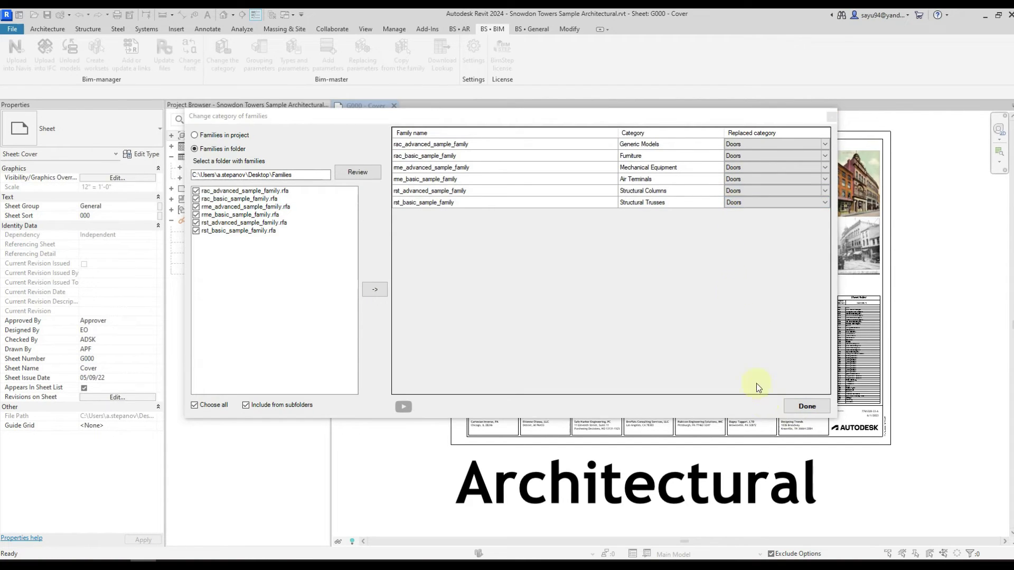
pyautogui.click(807, 407)
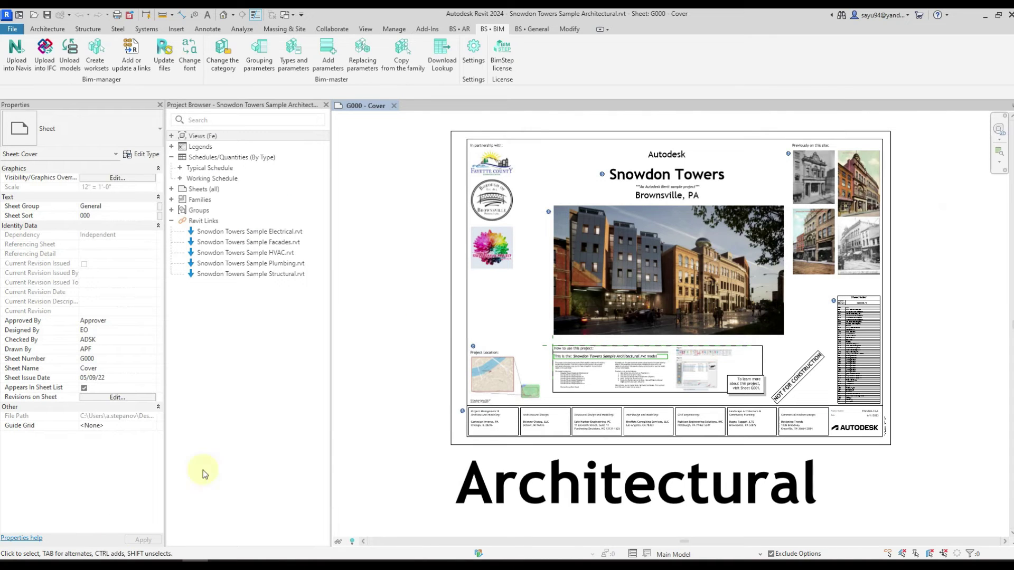
# Open rac_basic_sample_family.rfa in Revit from the Families folder in File Explorer and check its assigned family category.
pyautogui.click(66, 561)
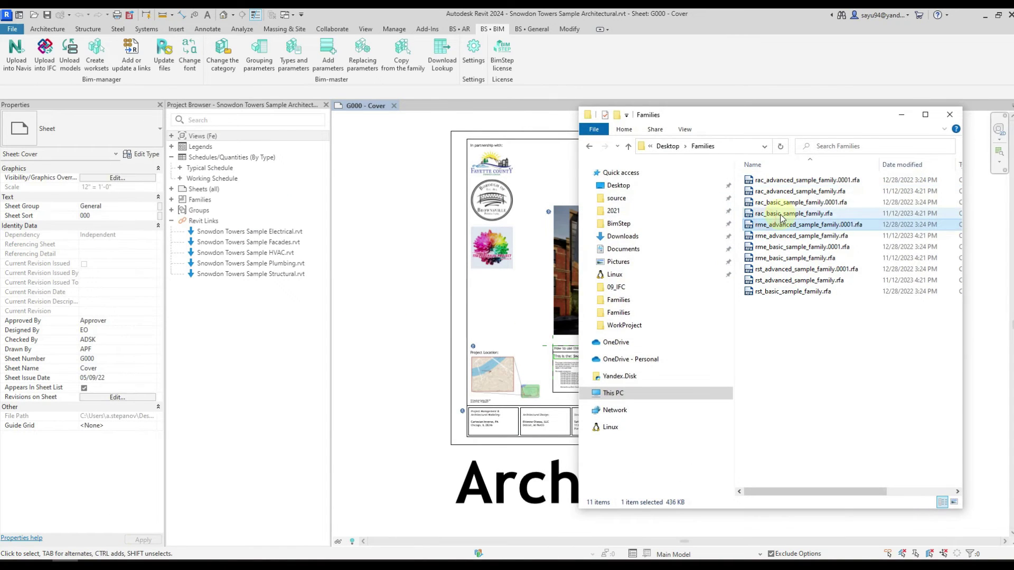
pyautogui.moveTo(766, 213); pyautogui.dragTo(423, 96)
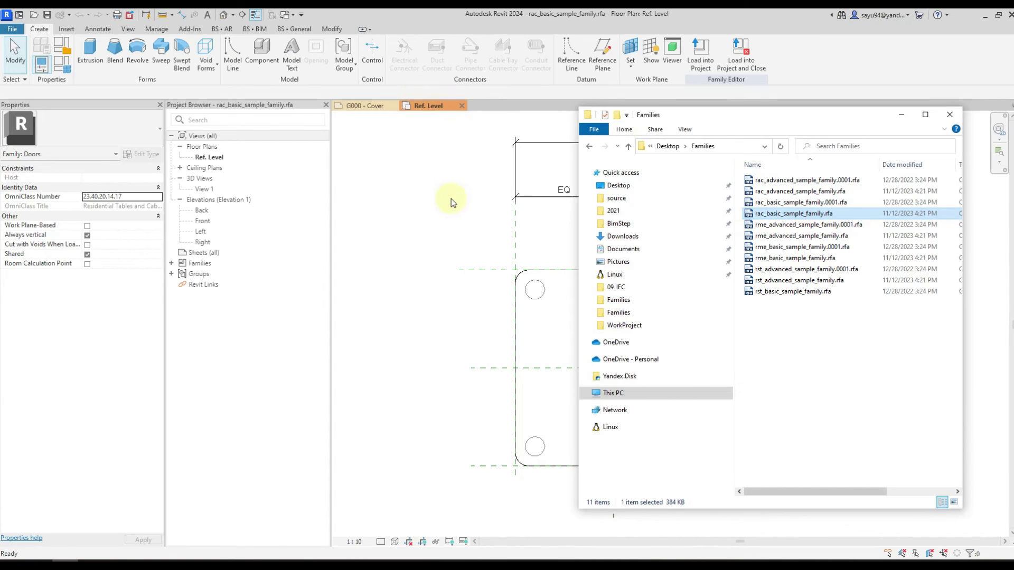
pyautogui.click(60, 49)
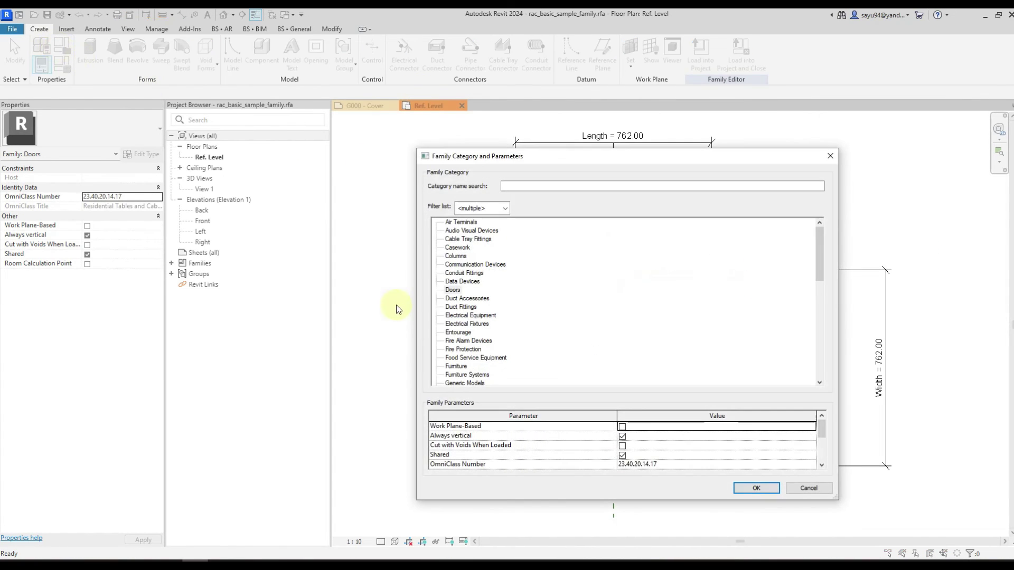
pyautogui.click(453, 290)
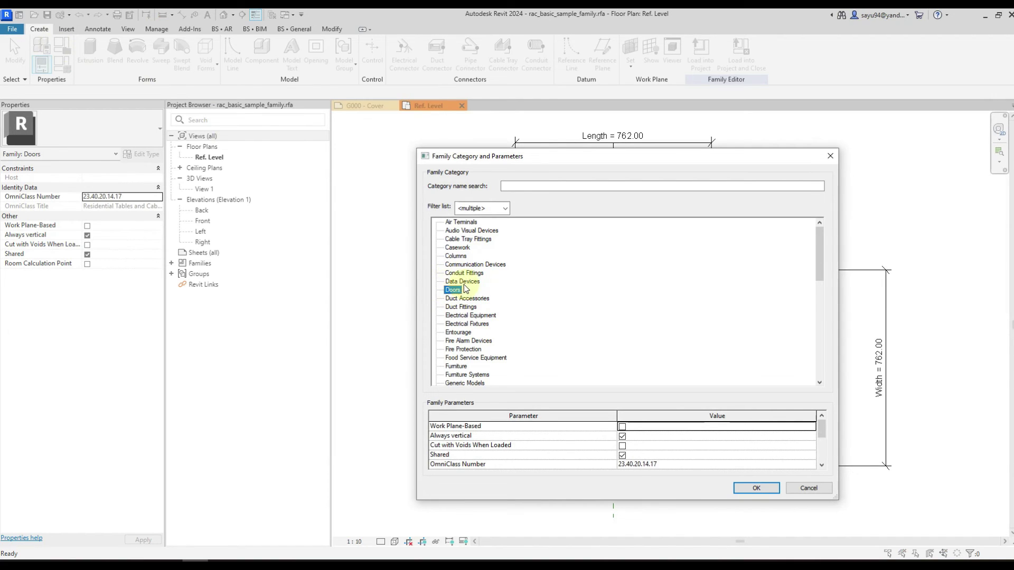
pyautogui.press('Return')
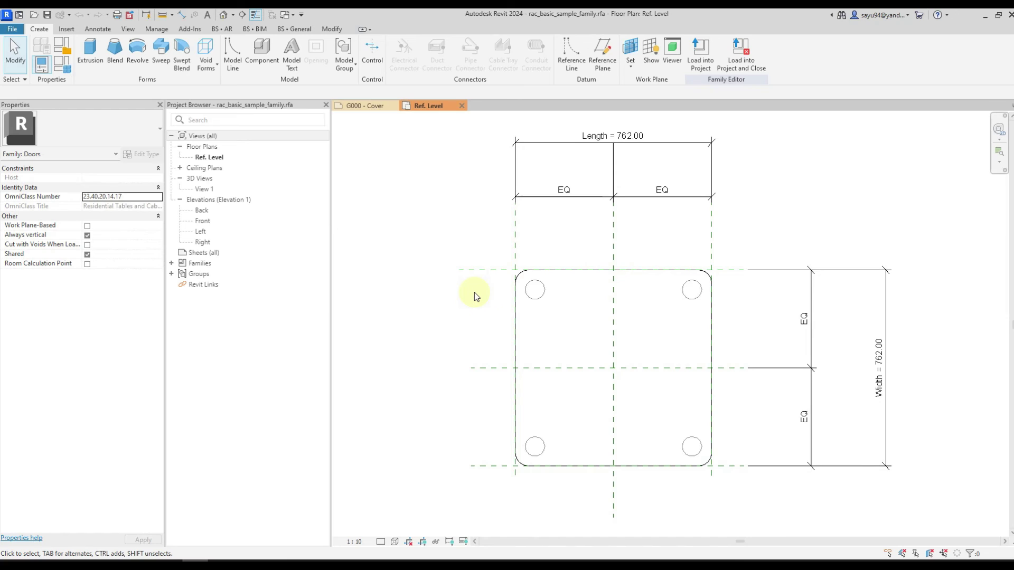